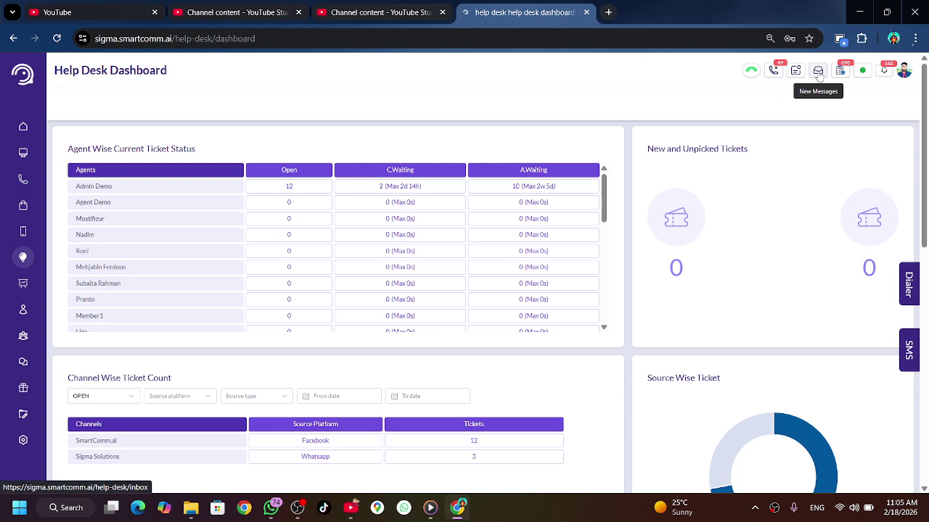
Step: Open the help desk inbox of new messages and expand its ticket list
left_click(817, 72)
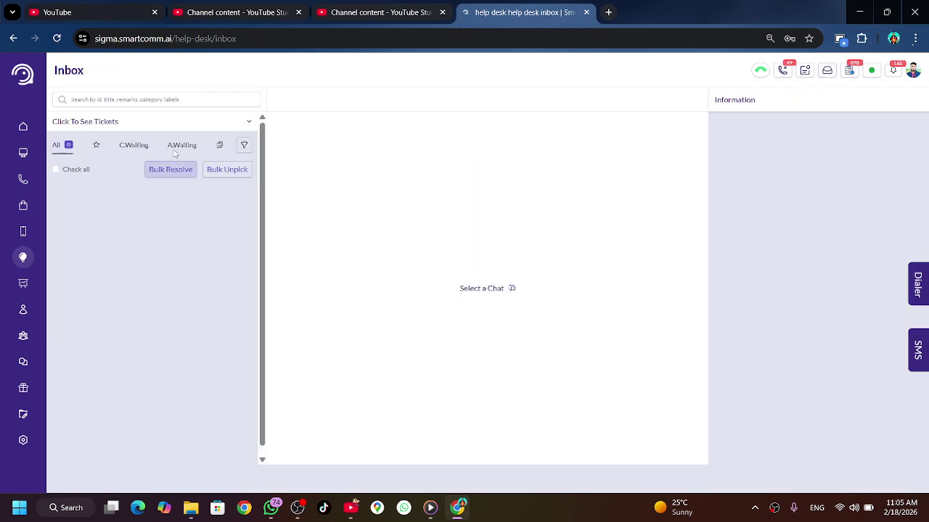
left_click(98, 122)
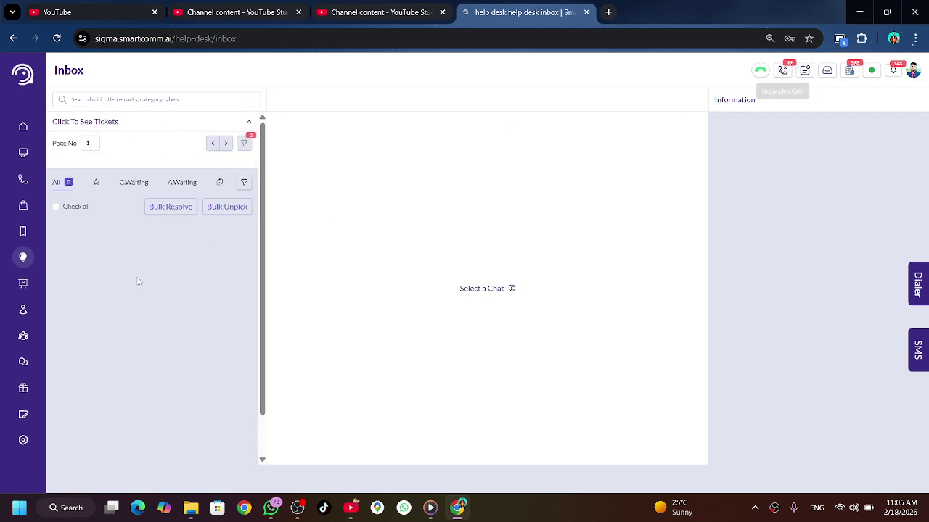
Step: Open the help desk's reply templates and limit the list to those assigned to the current account
mouse_move(24, 267)
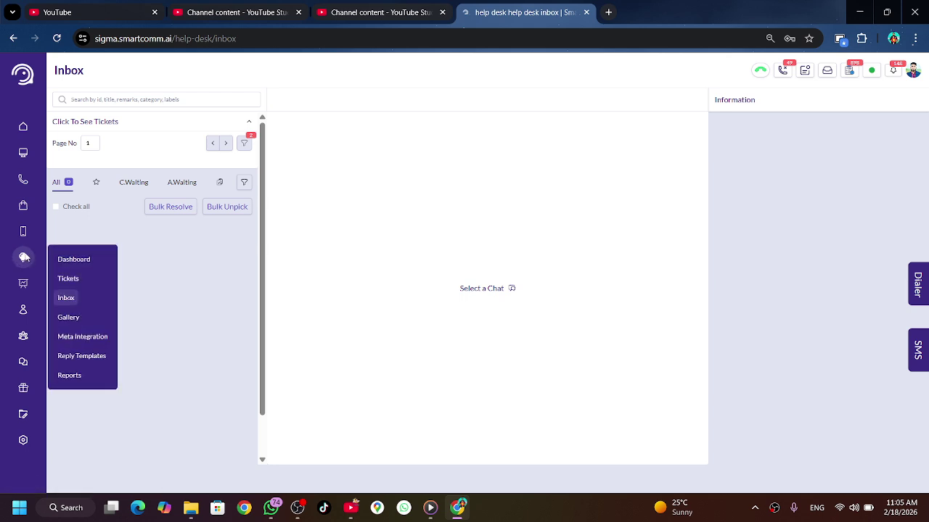
left_click(82, 356)
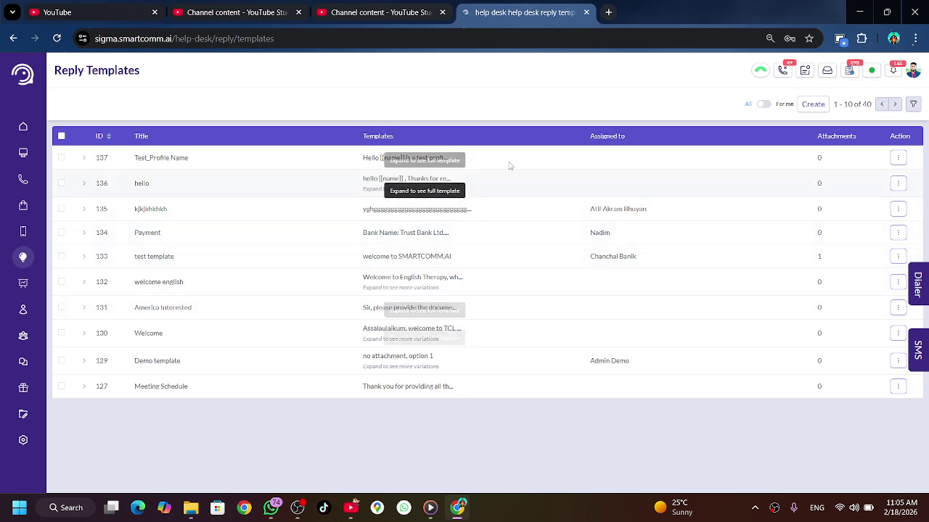
left_click(763, 106)
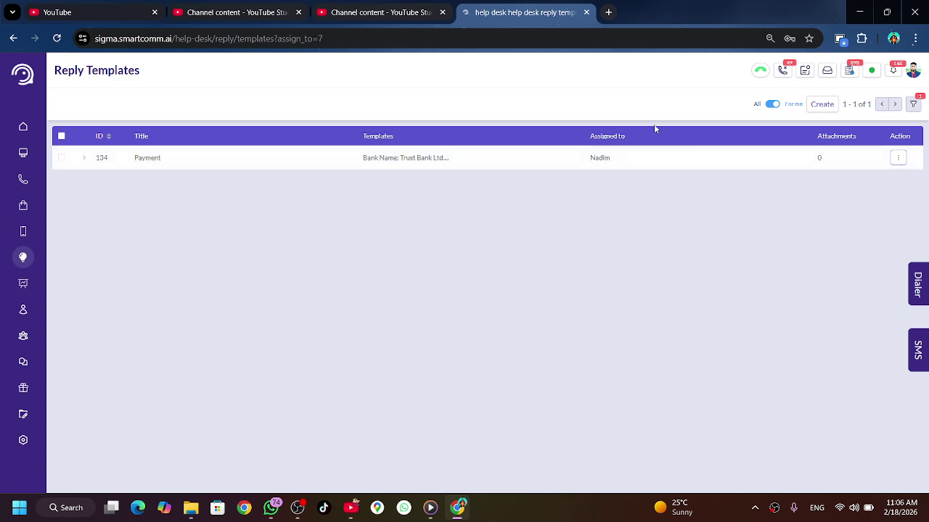
Step: Start a new reply template without an assigned user and title it "1st reply"
left_click(821, 109)
left_click(824, 105)
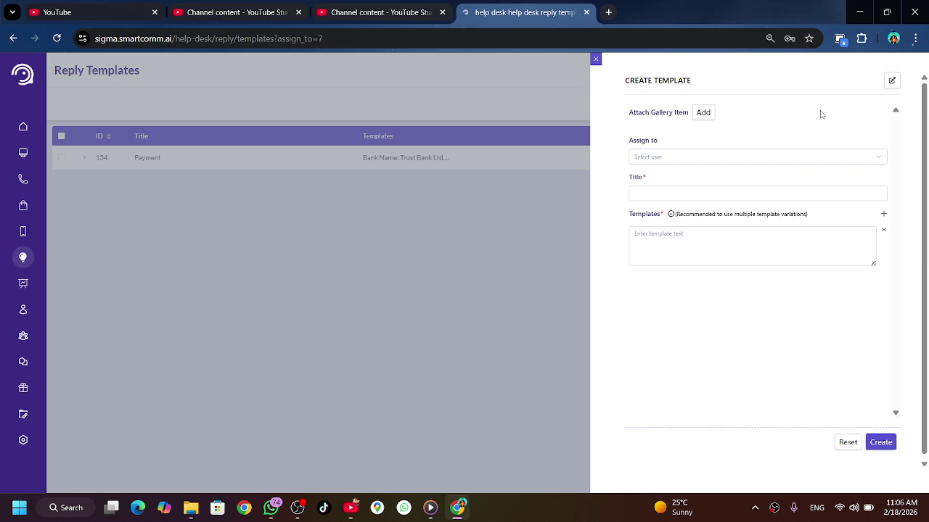
left_click(694, 160)
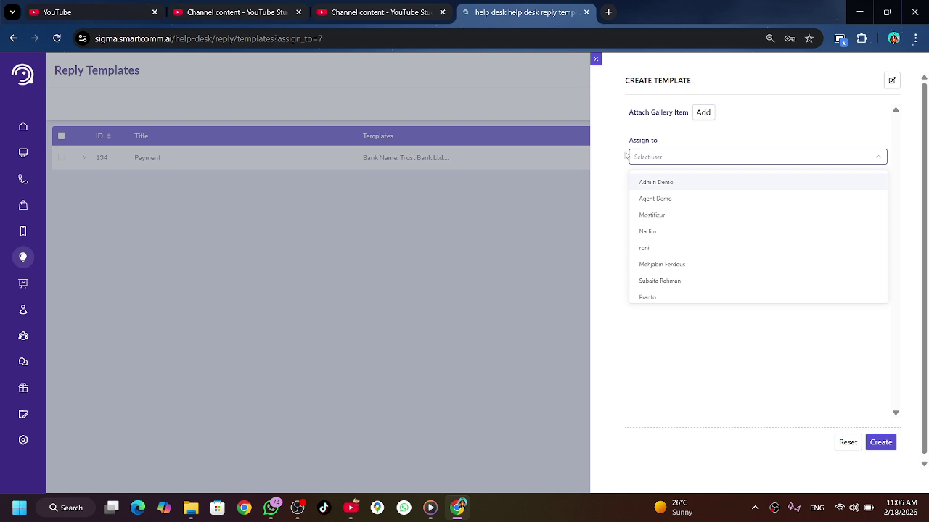
left_click(685, 141)
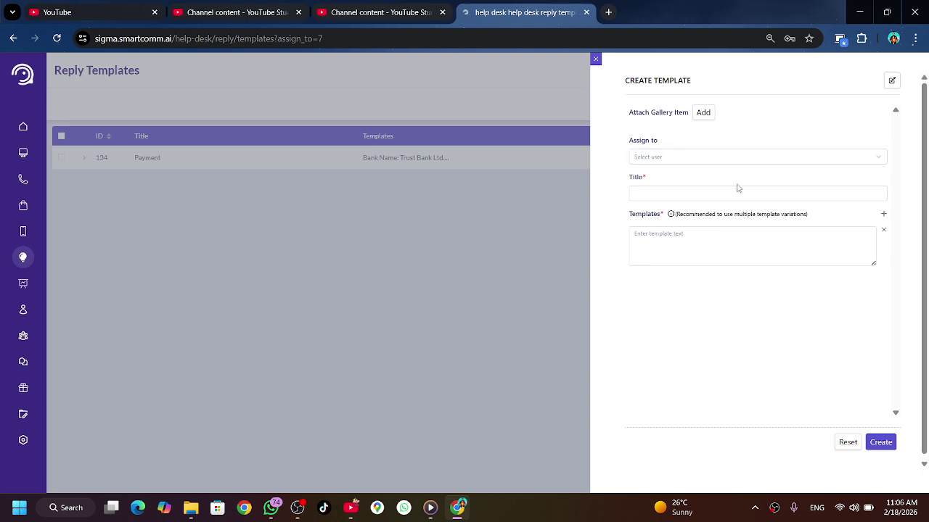
left_click(687, 195)
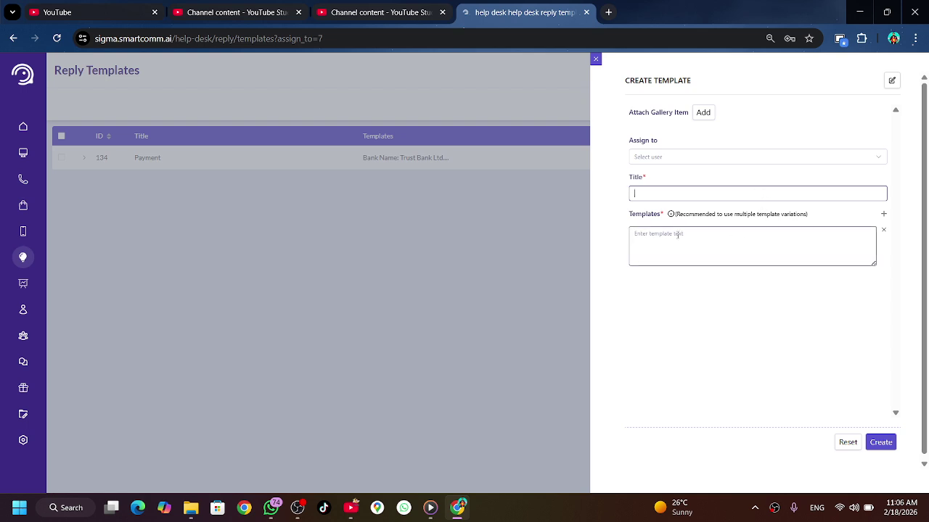
left_click(636, 233)
left_click(637, 192)
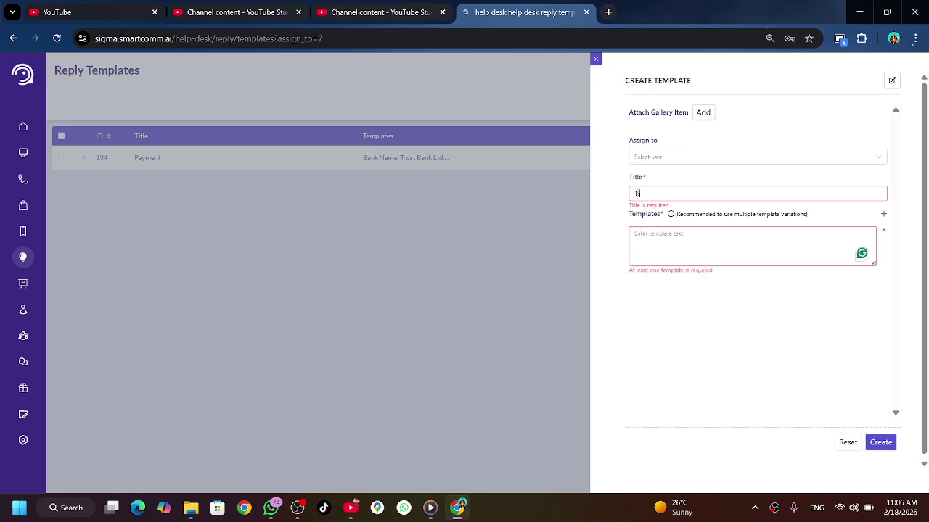
type("1st reply")
Step: Enter "Welcome to smartcomm" as the template text and create the template
left_click(683, 239)
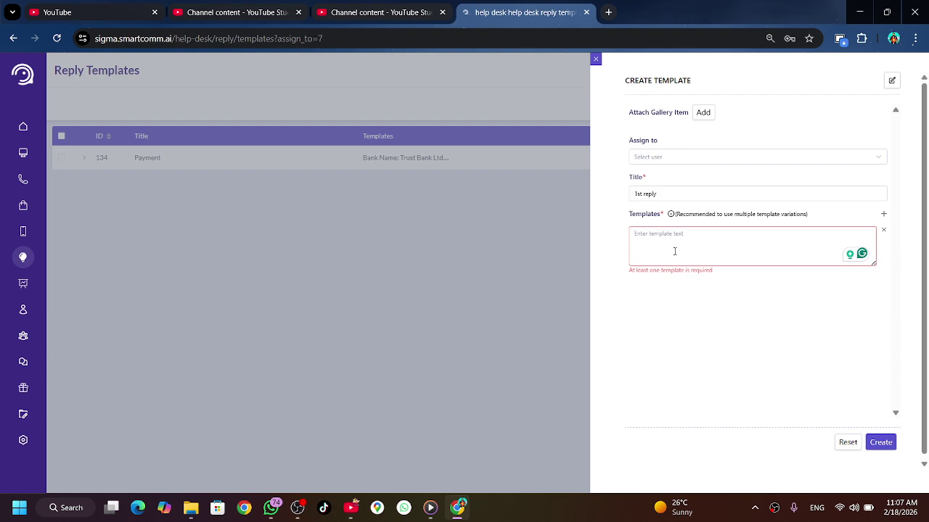
type("Welcome to smartcomm")
left_click(883, 444)
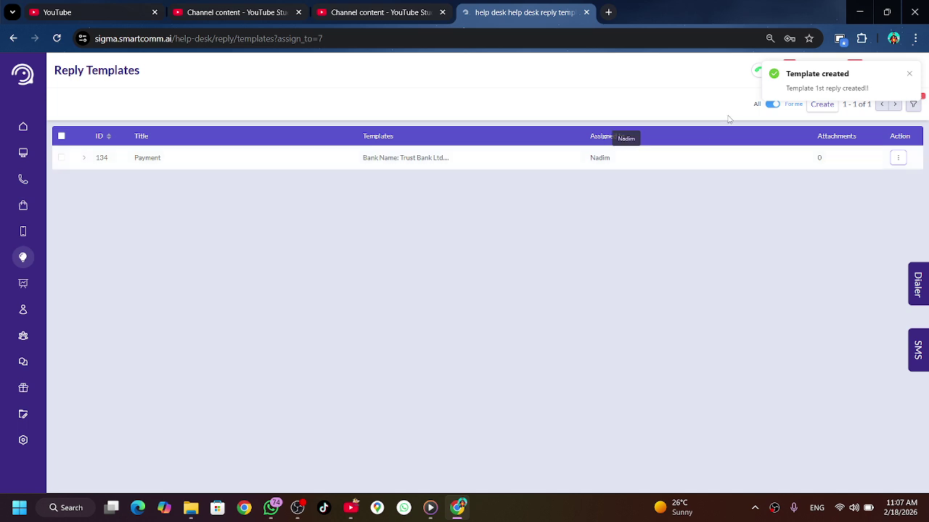
Step: Switch the reply templates list back to all templates and dismiss the notification
left_click(775, 105)
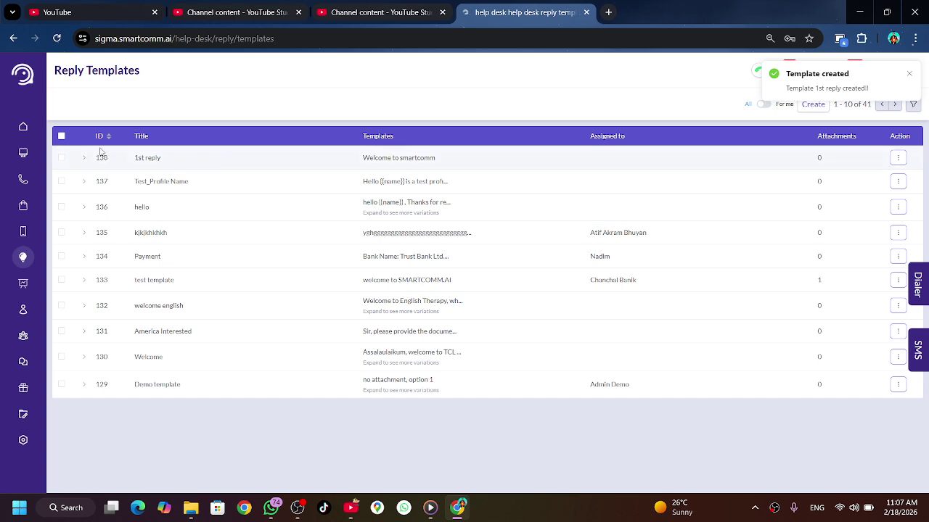
left_click(908, 74)
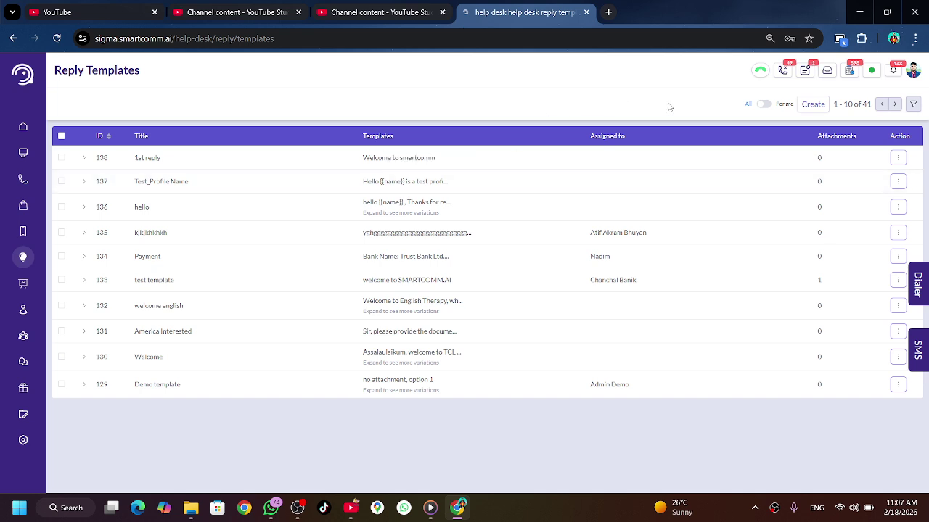
Step: Pick the new "Hi" ticket and reply to it by sending the "1st reply" template as is
left_click(806, 75)
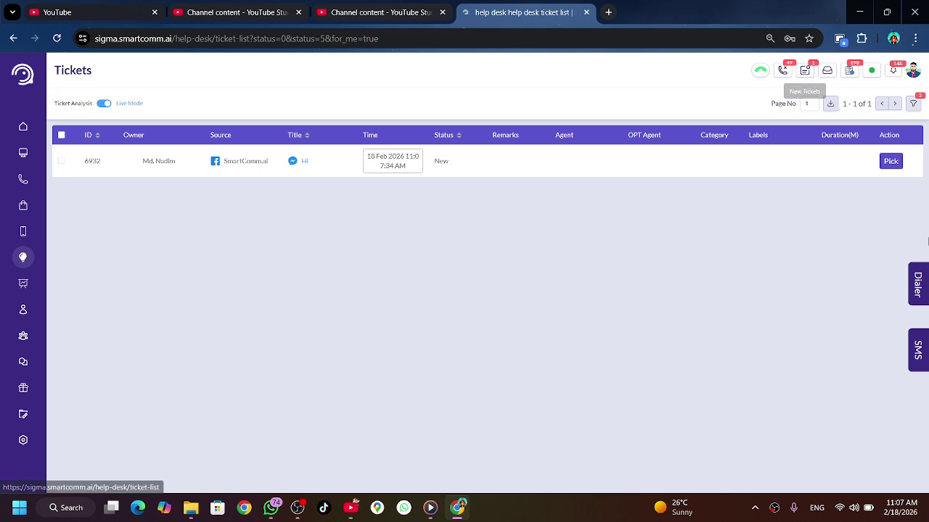
left_click(897, 166)
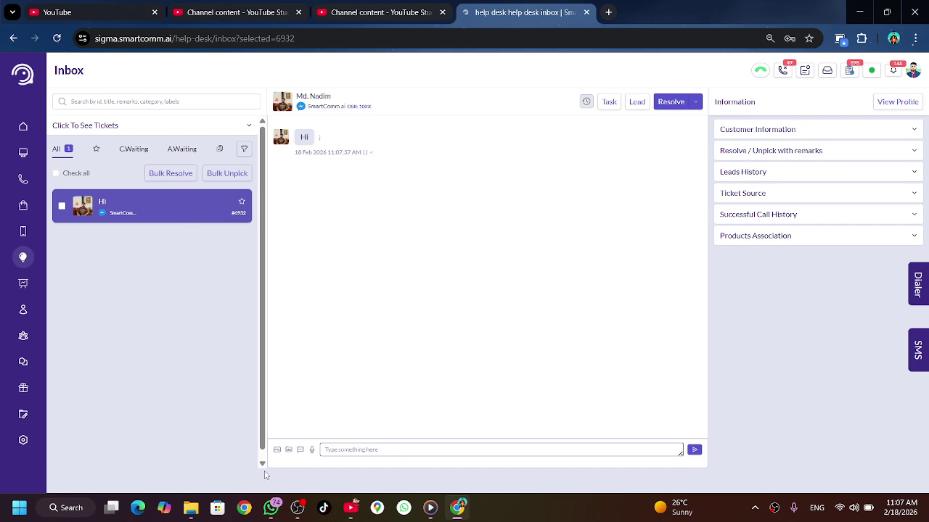
left_click(300, 453)
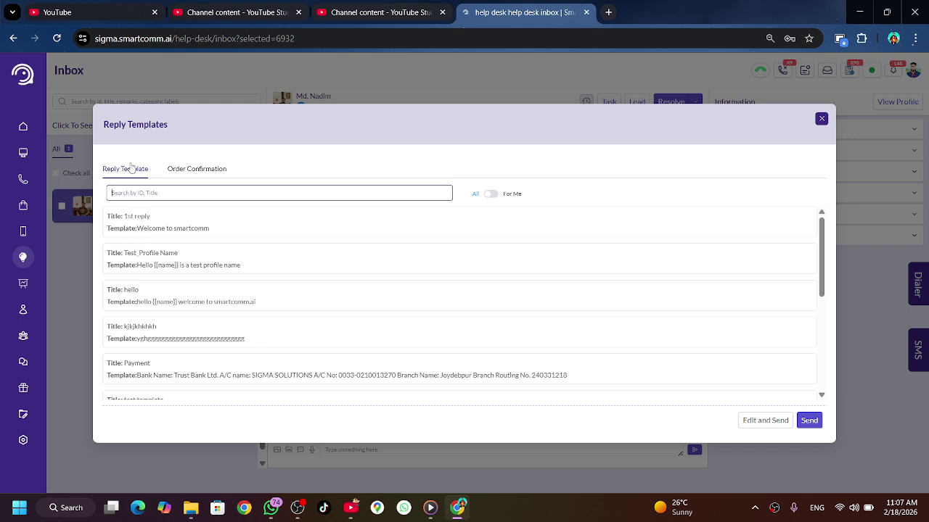
left_click(160, 228)
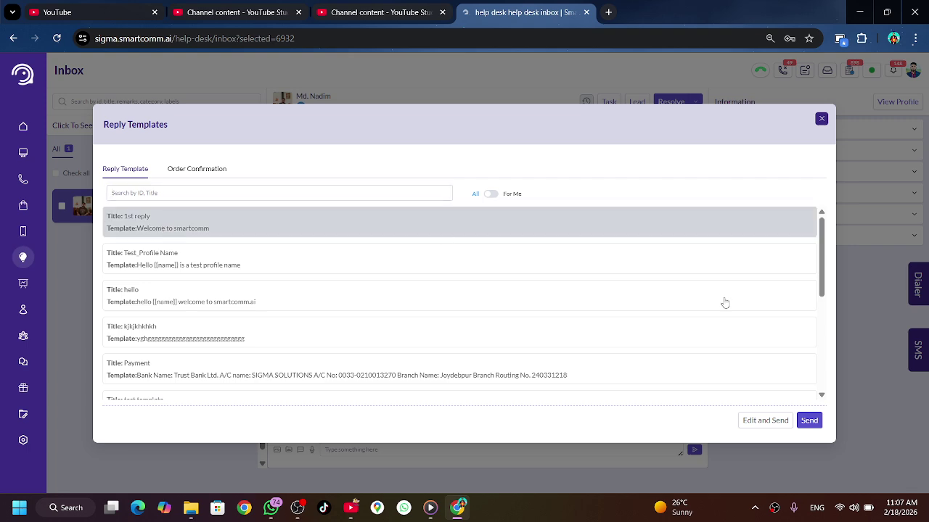
left_click(811, 422)
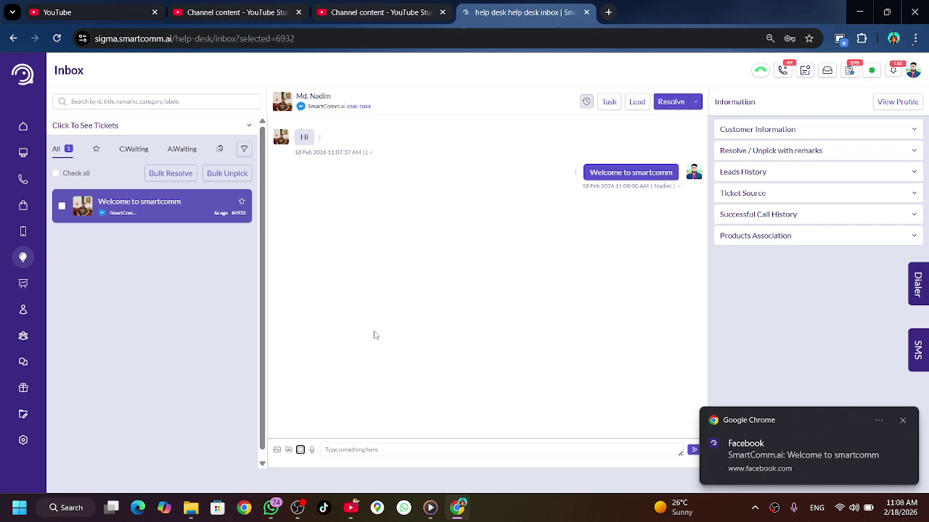
Step: Insert the "1st reply" template for editing, extend the message to "Welcome to smartcomm dfrega" and send it
left_click(300, 449)
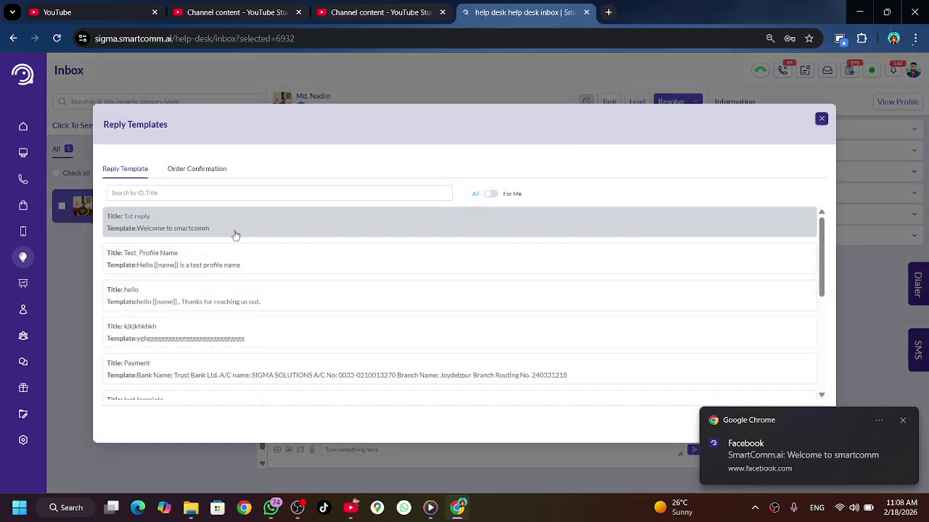
left_click(236, 235)
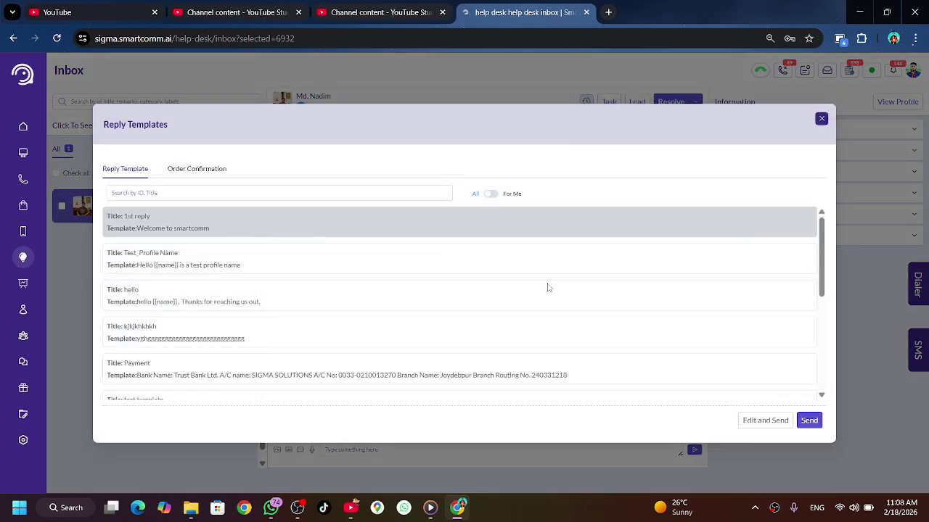
left_click(765, 421)
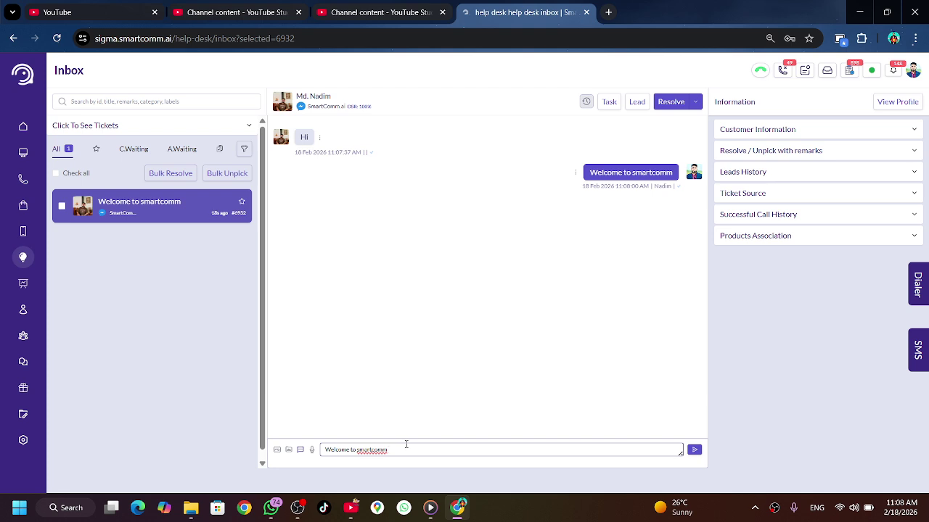
left_click(695, 451)
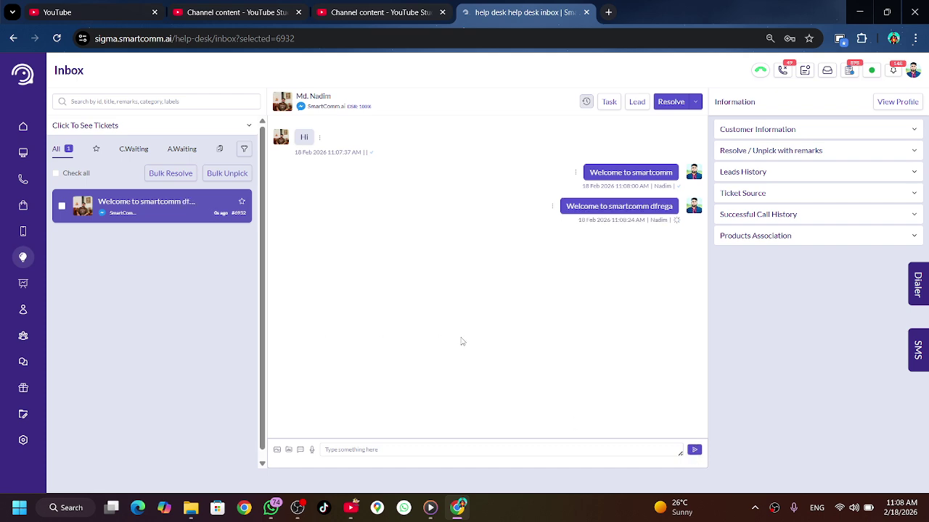
Step: Examine the reply templates available in the chat, both those assigned to the current account and the full list
left_click(301, 450)
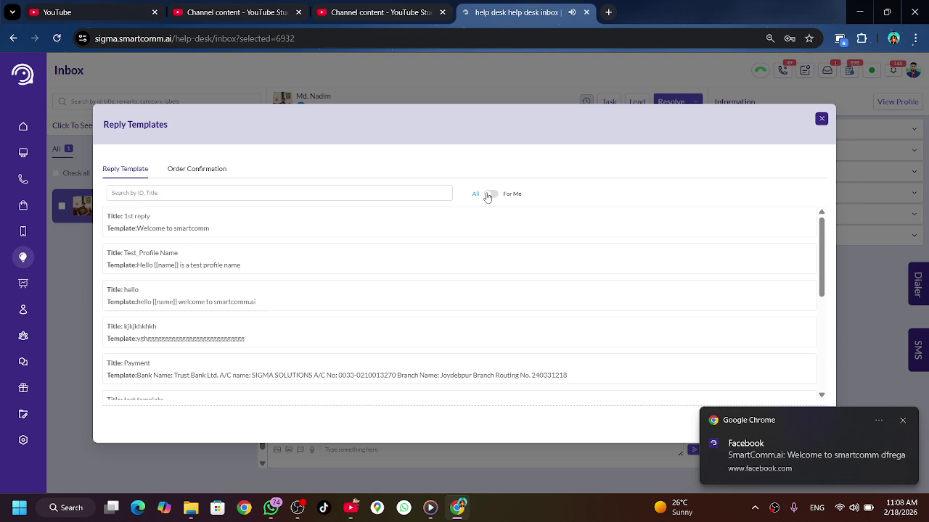
left_click(488, 195)
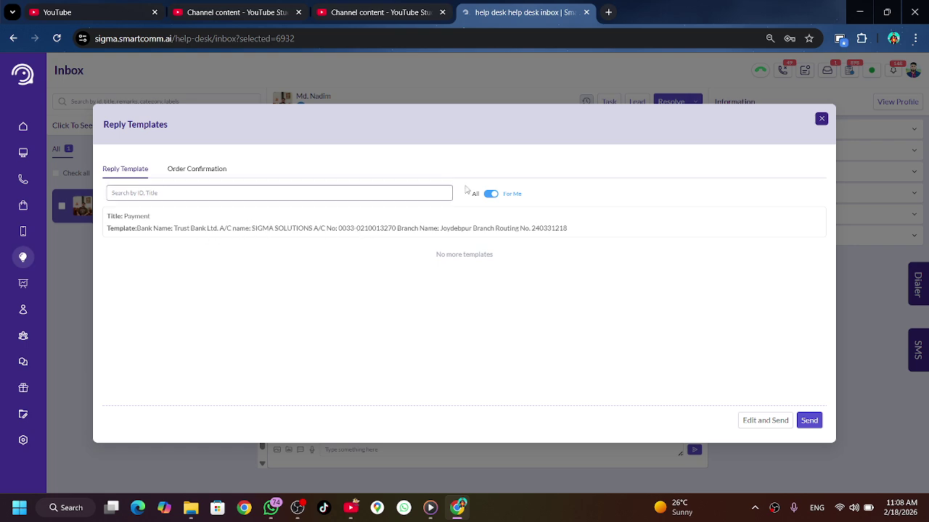
left_click(491, 195)
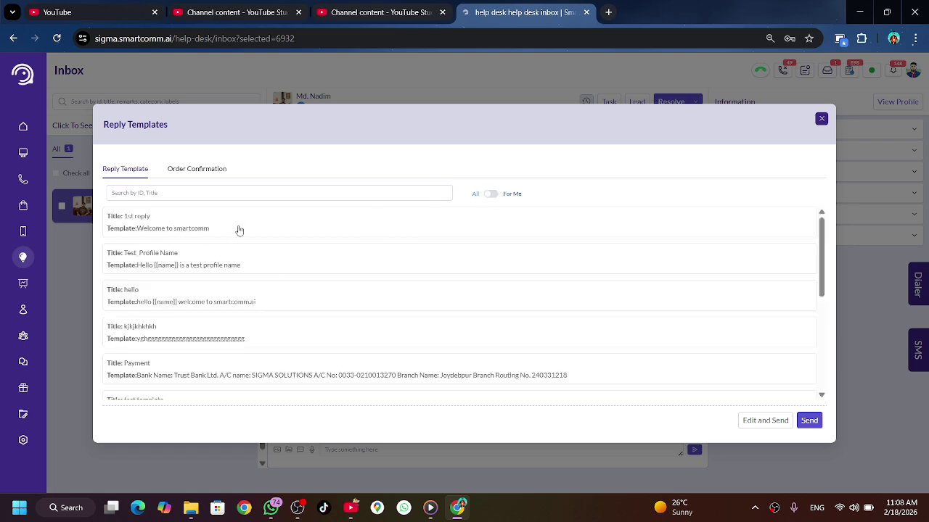
scroll(241, 247, "down", 5)
scroll(207, 311, "up", 5)
scroll(240, 287, "down", 10)
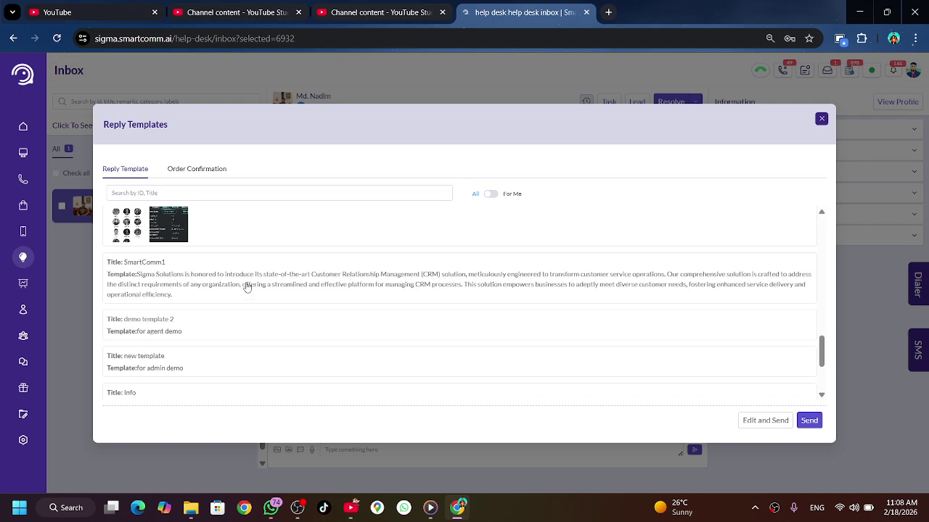
scroll(246, 287, "down", 2)
scroll(254, 294, "up", 5)
scroll(261, 306, "up", 10)
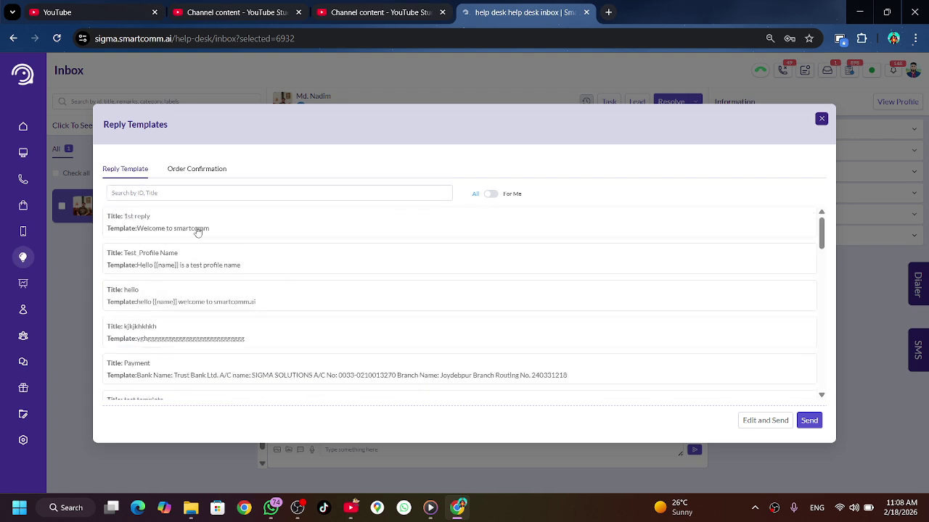
left_click(821, 120)
Step: Open the "1st reply" template for editing and try to attach a gallery item, leaving without updating it
mouse_move(32, 259)
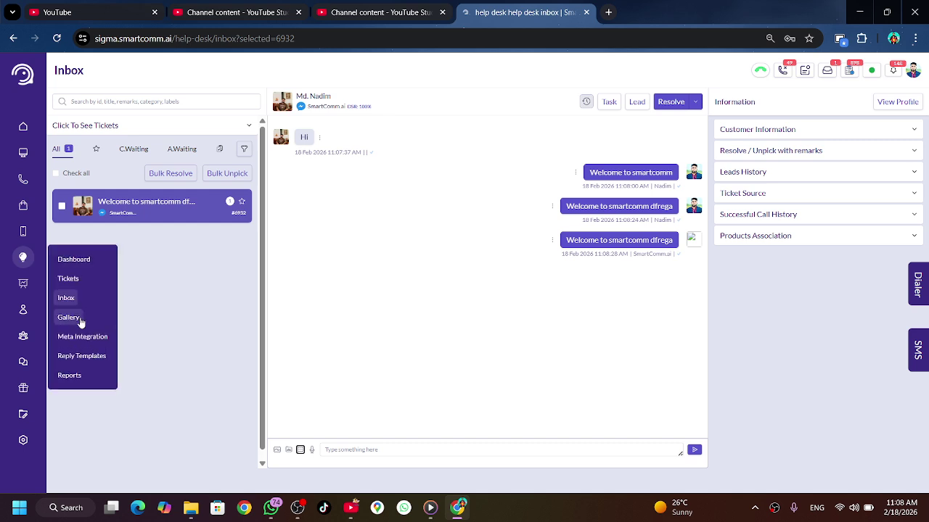
left_click(94, 365)
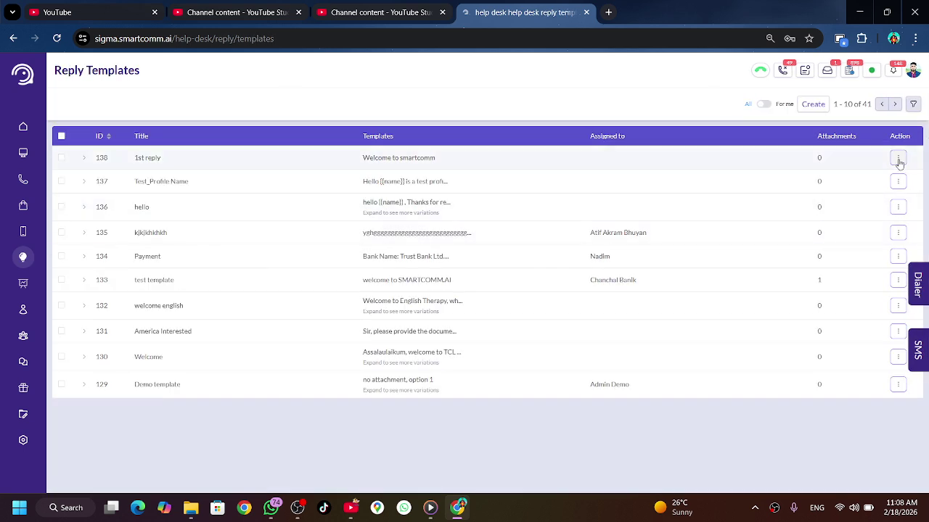
left_click(898, 160)
left_click(897, 181)
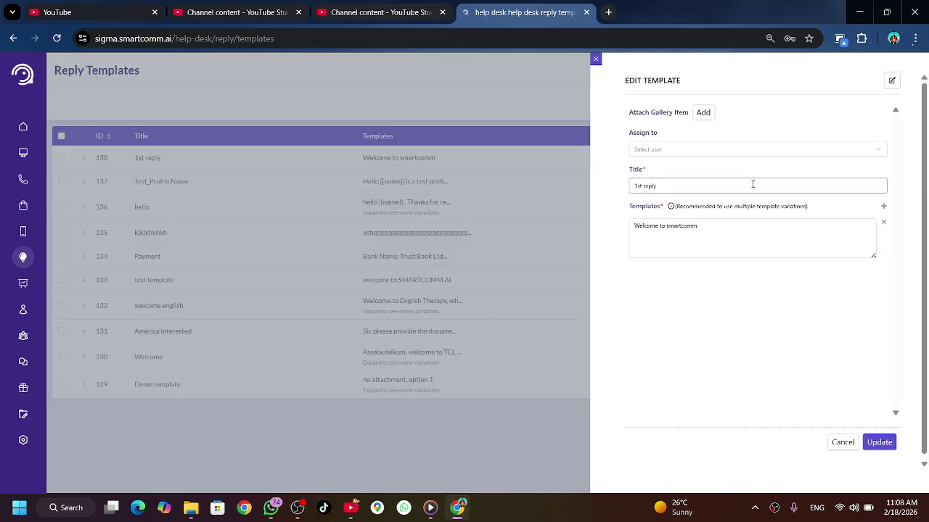
left_click(703, 113)
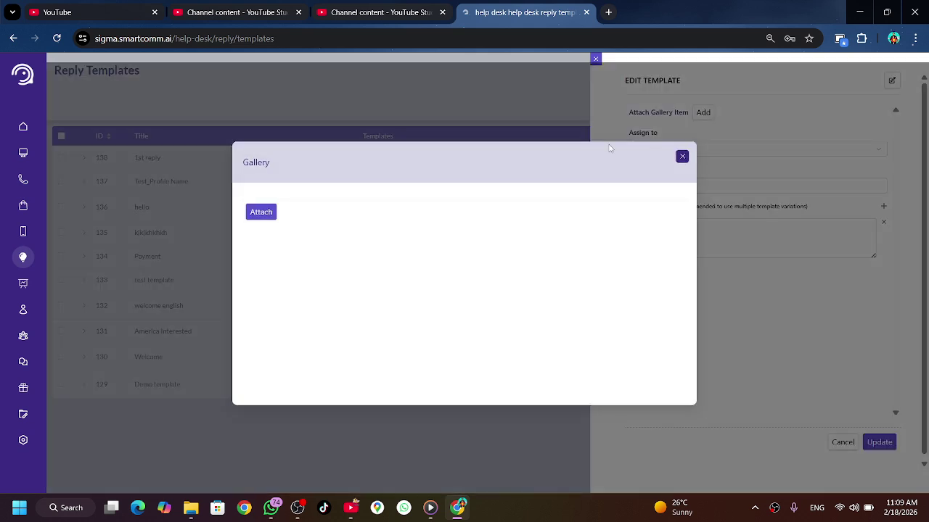
left_click(262, 212)
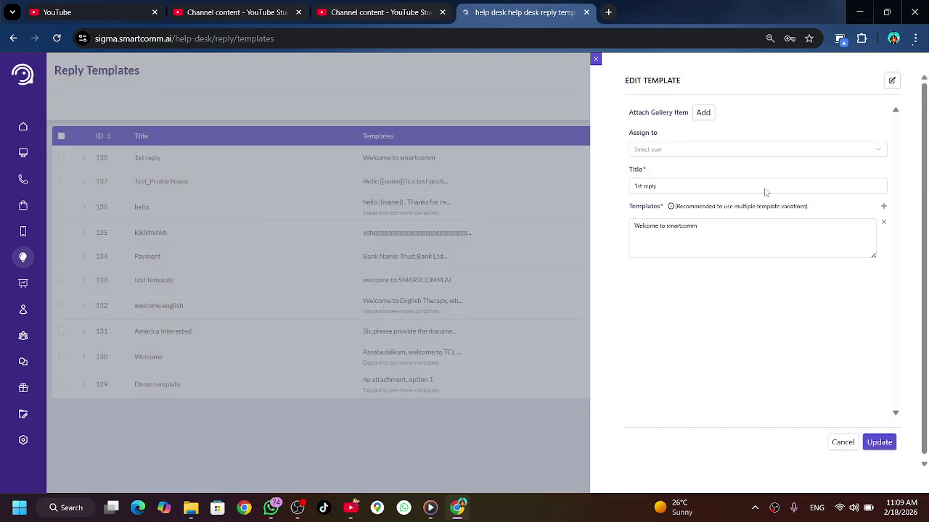
left_click(703, 114)
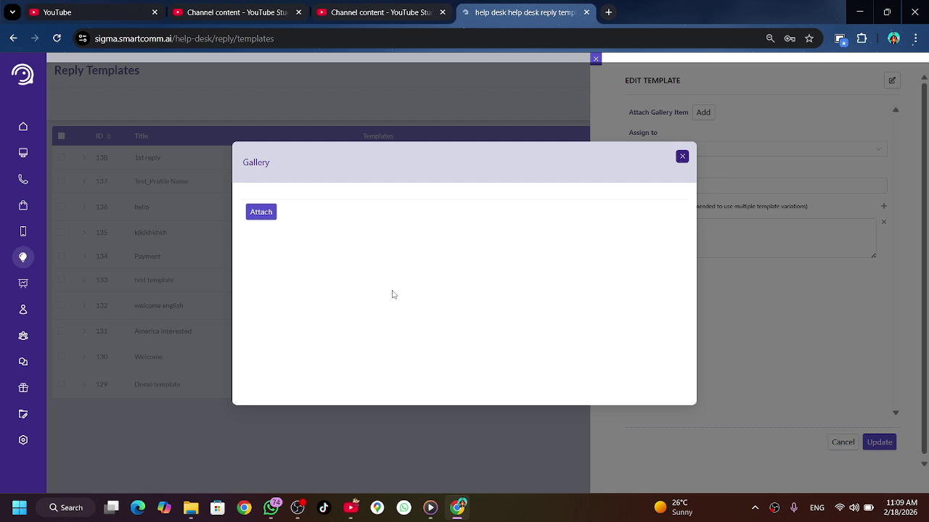
left_click(682, 158)
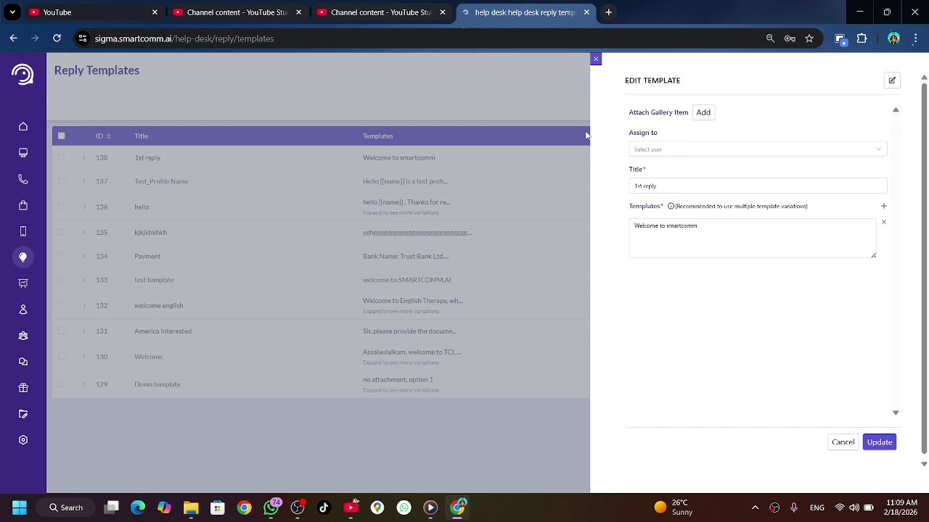
left_click(595, 60)
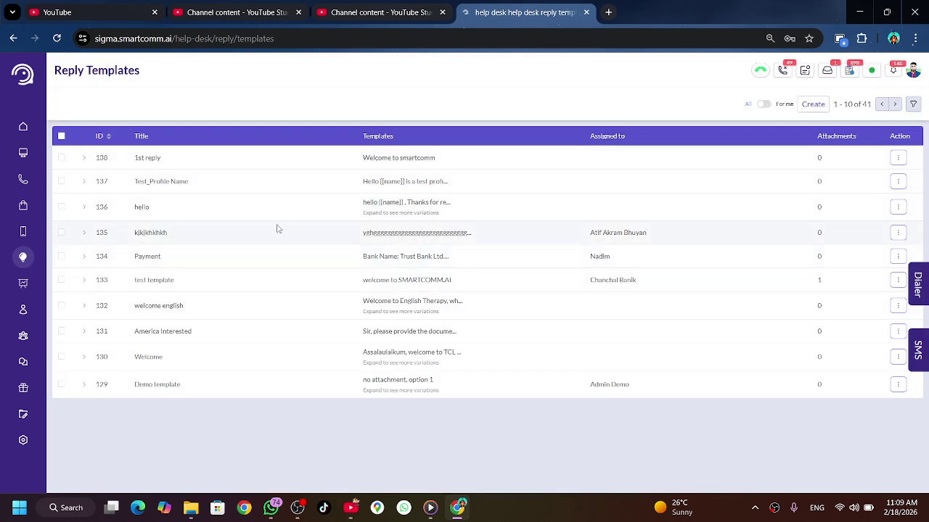
mouse_move(42, 260)
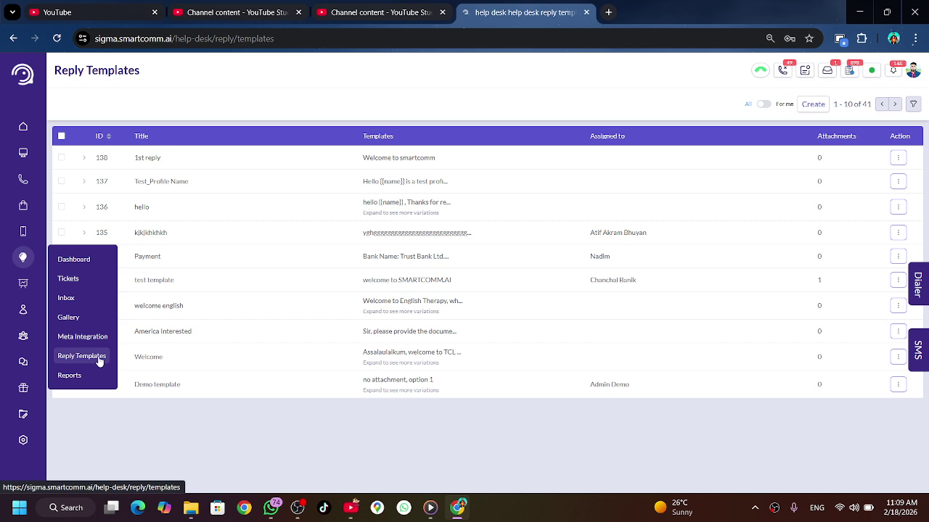
mouse_move(23, 191)
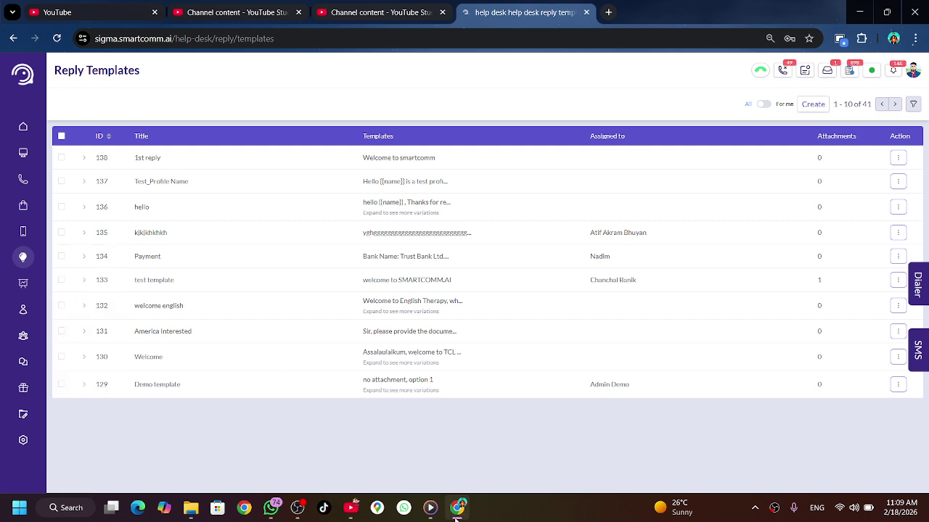
left_click(304, 511)
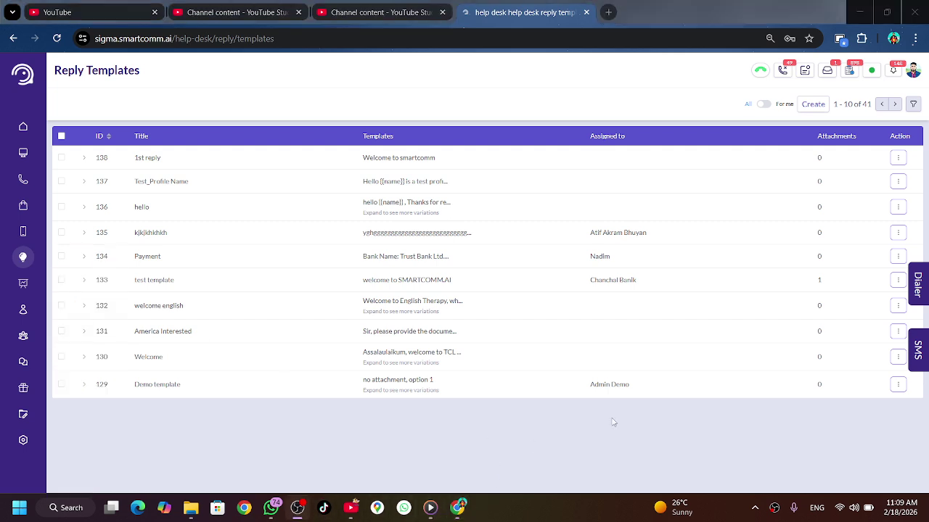